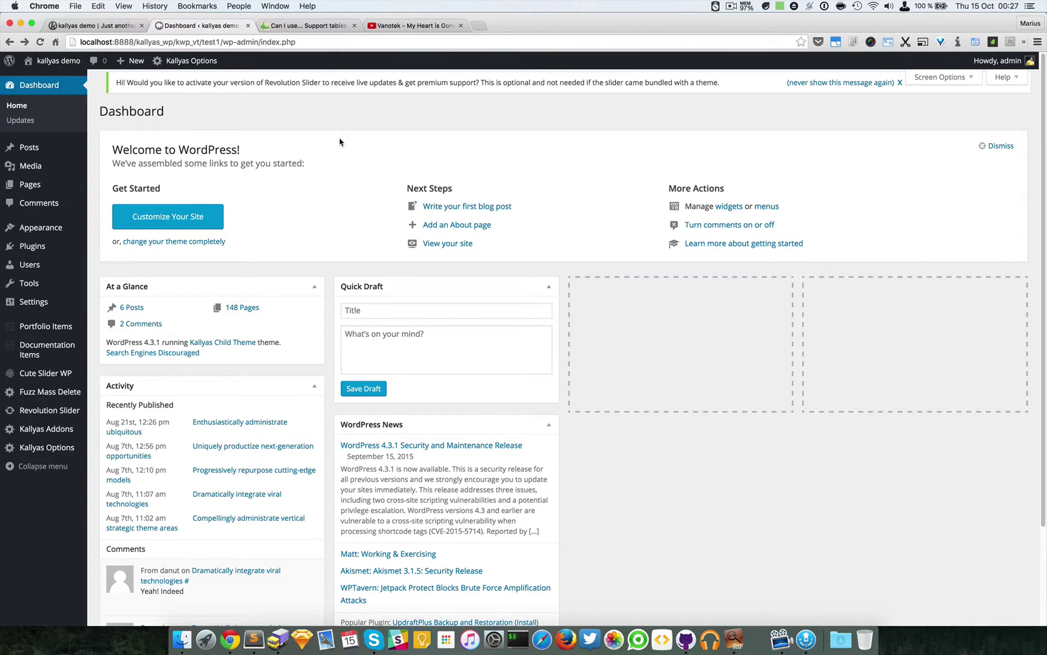
Step: Open Plugins > Add New, glance at Upload Plugin, then return to the featured plugins list
mouse_move(34, 248)
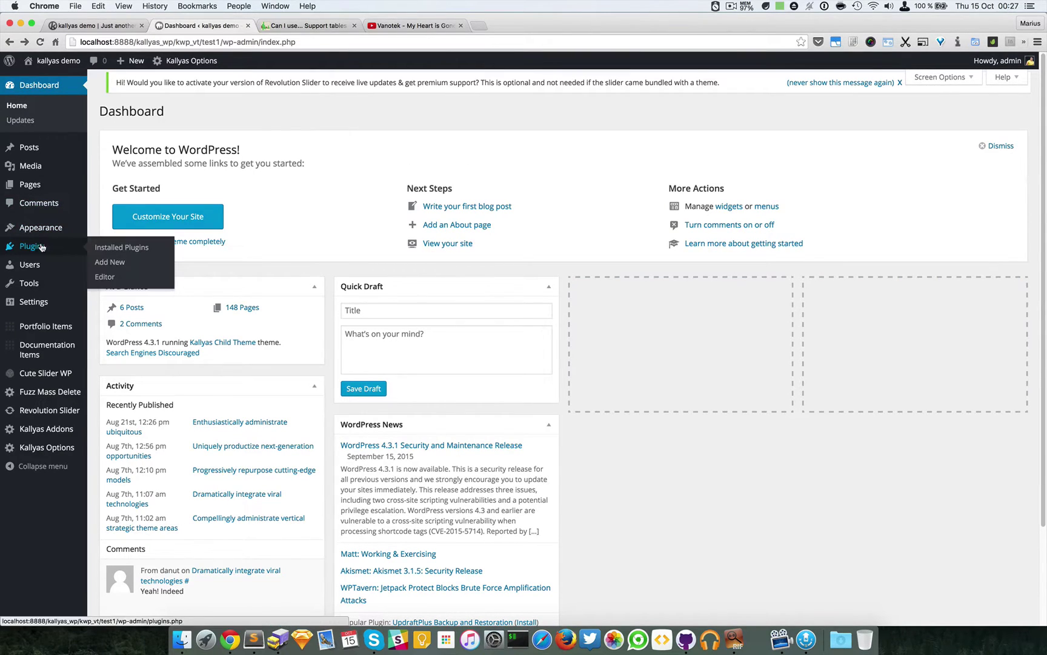
click(120, 269)
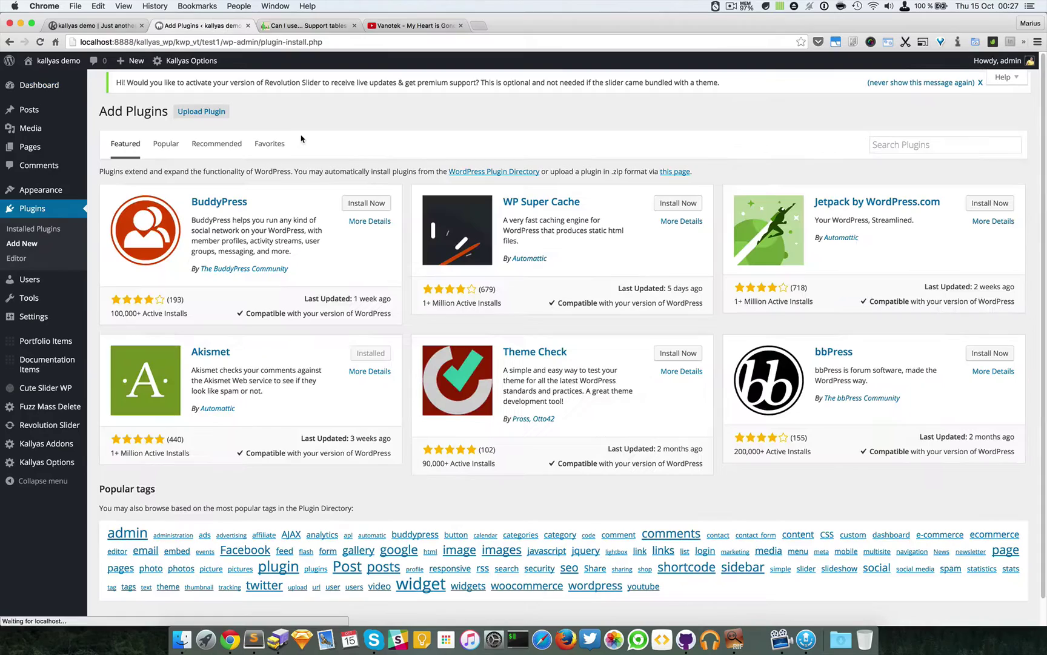
click(221, 116)
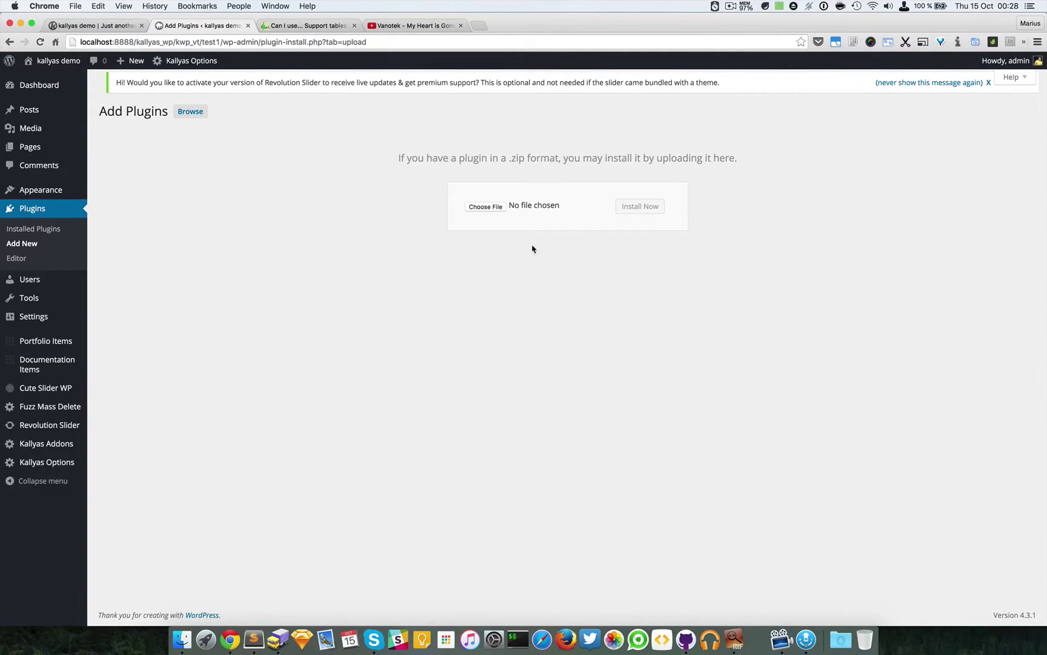
click(27, 243)
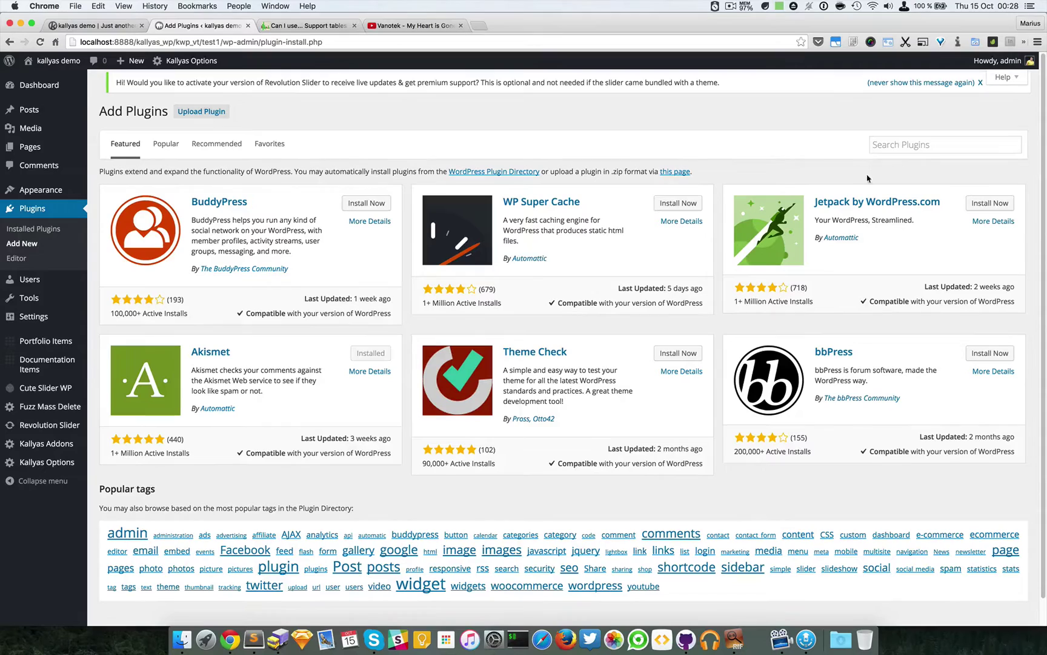
Step: Search the plugin directory for 'woocommerce' and install WooCommerce - excelling eCommerce 2.4.7
click(881, 149)
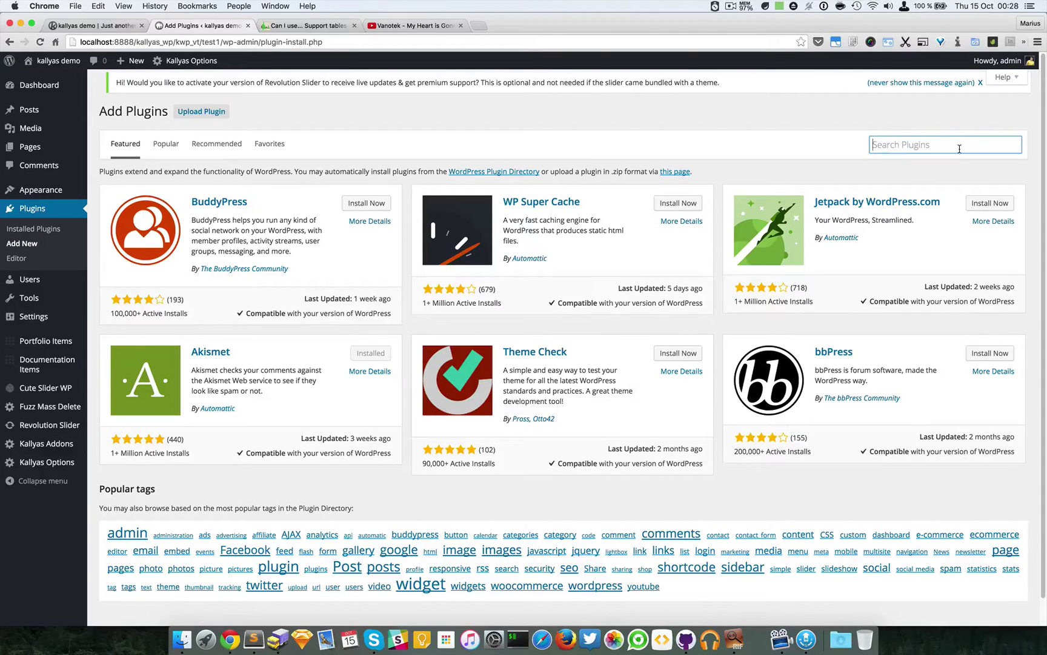
text(wooc)
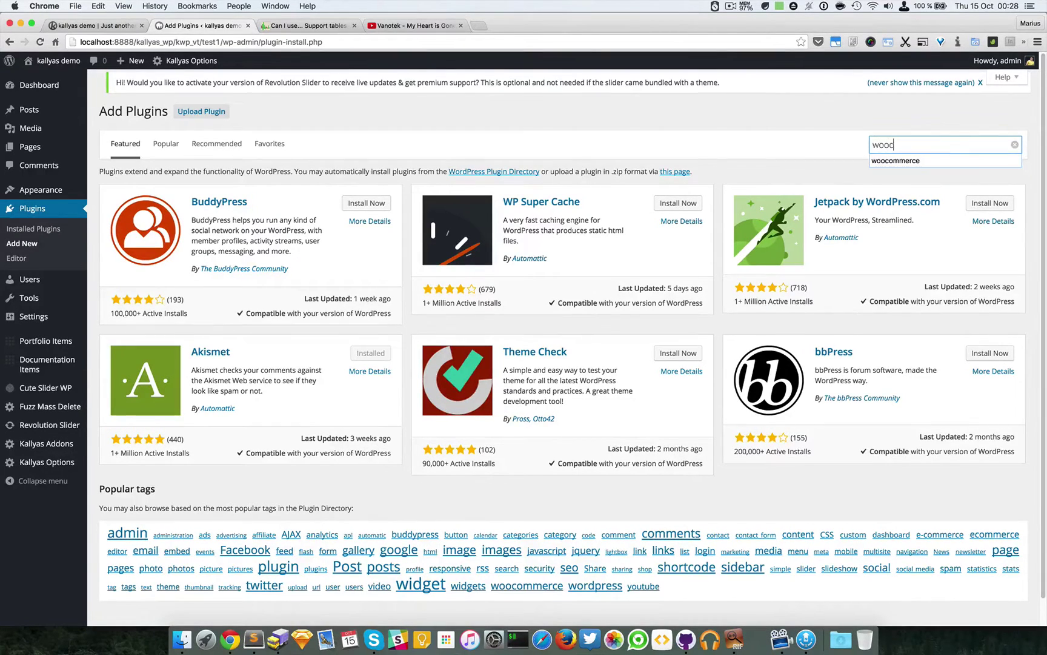
text(ommer)
key(Down)
key(Return)
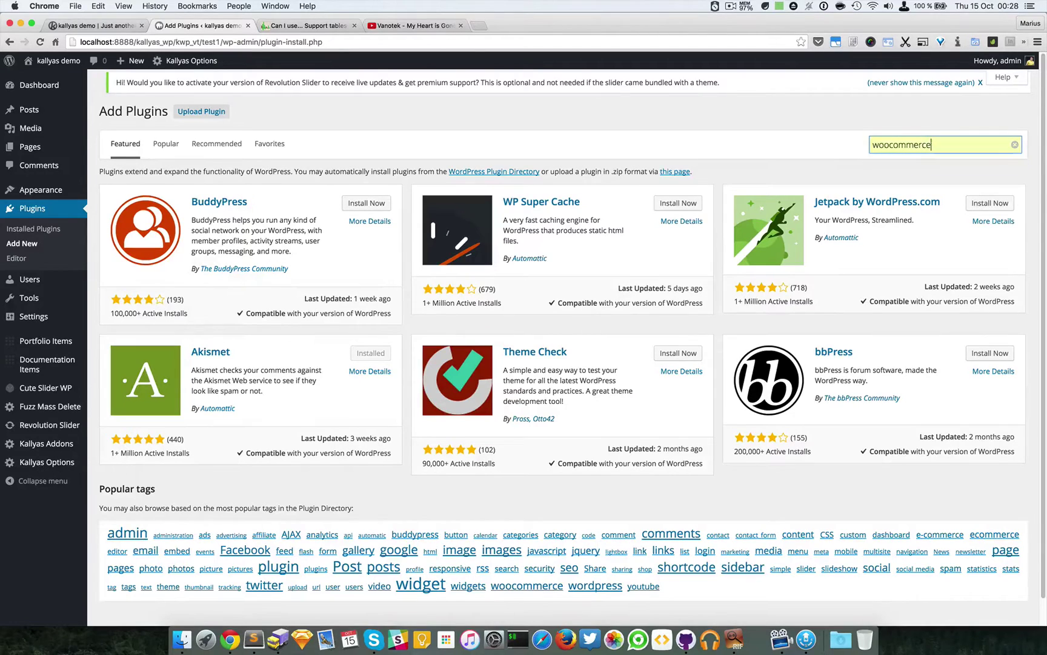
key(Return)
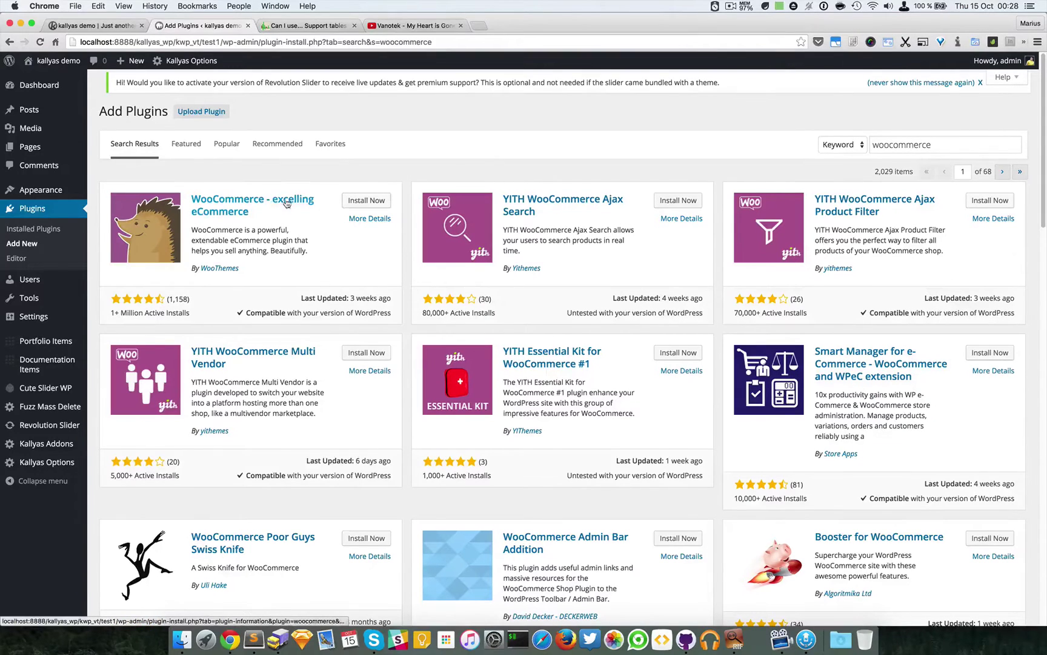
click(368, 201)
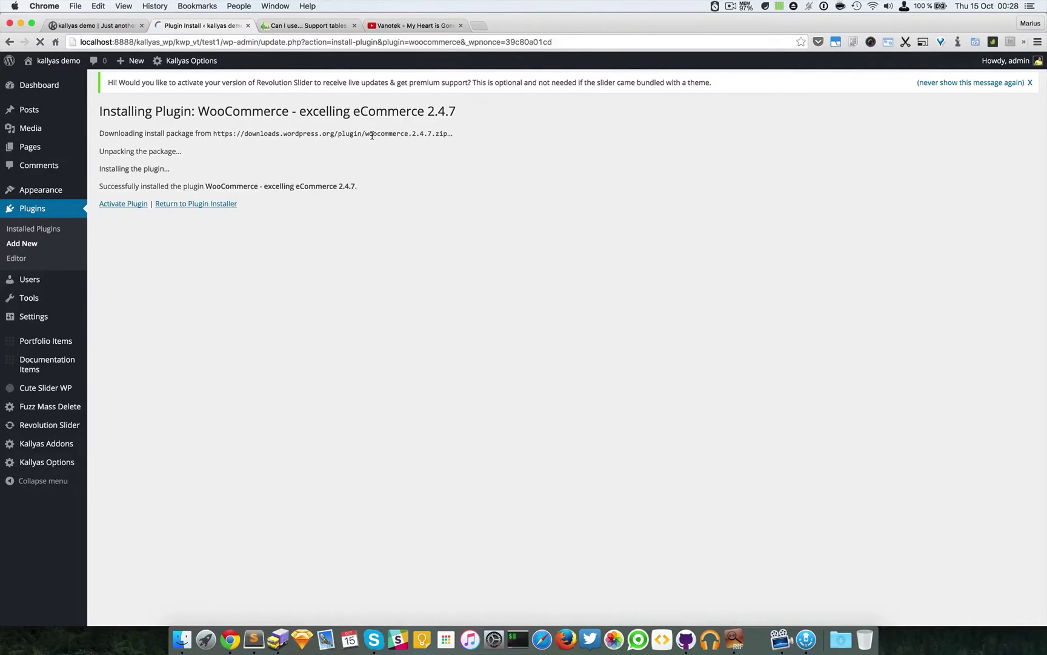
Step: Activate the installed WooCommerce plugin and launch its setup wizard with Let's Go!
click(114, 206)
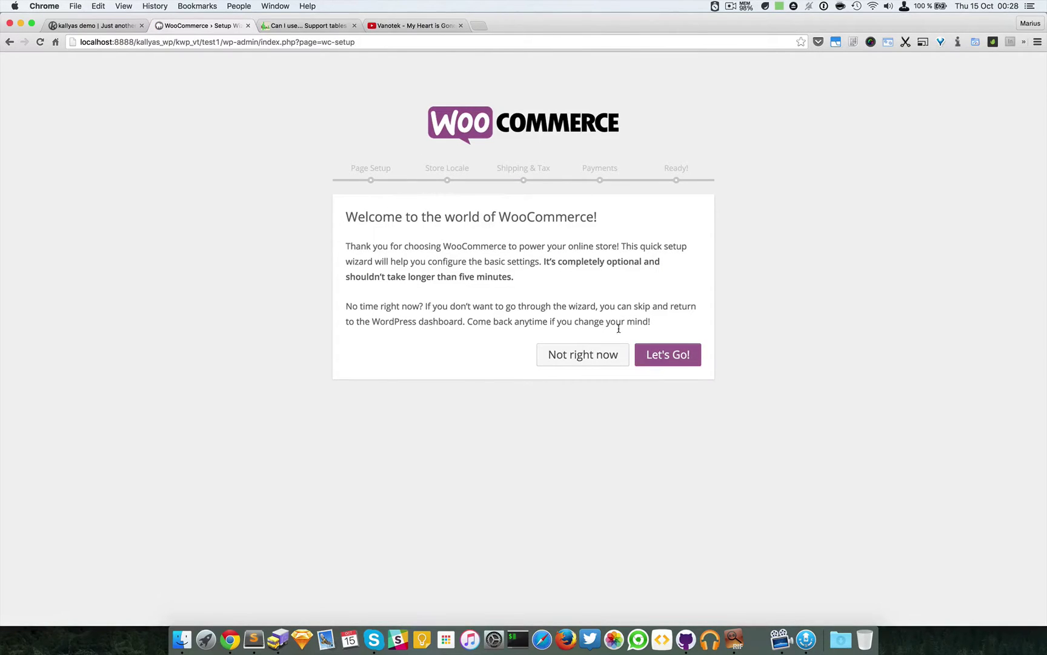
click(673, 355)
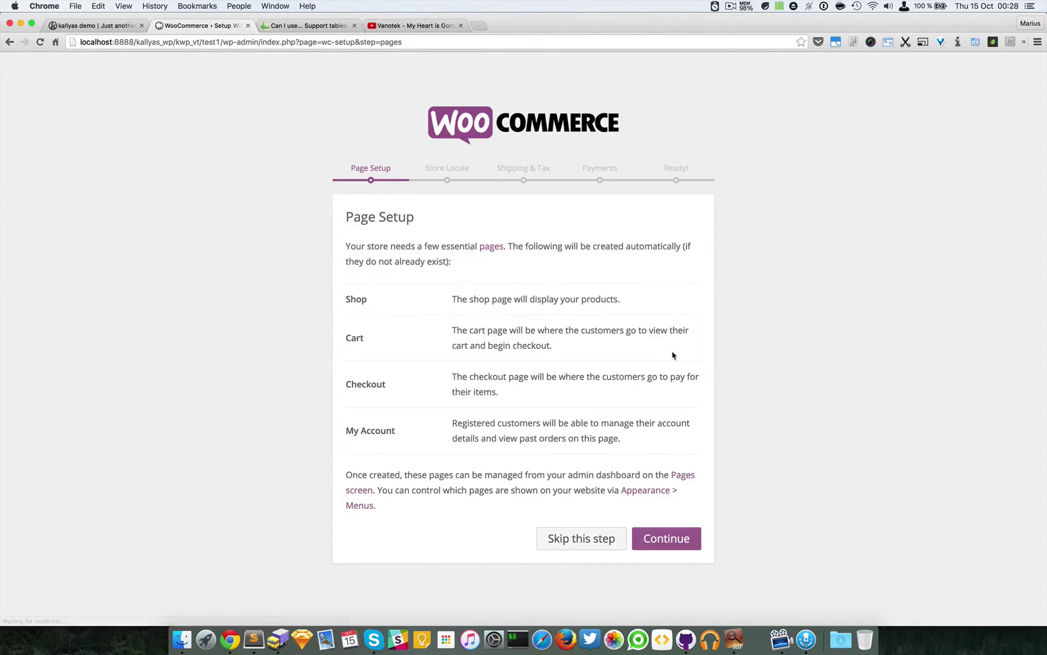
Step: Accept the Shop, Cart, Checkout and My Account pages, then choose US Dollars ($) as currency
click(677, 536)
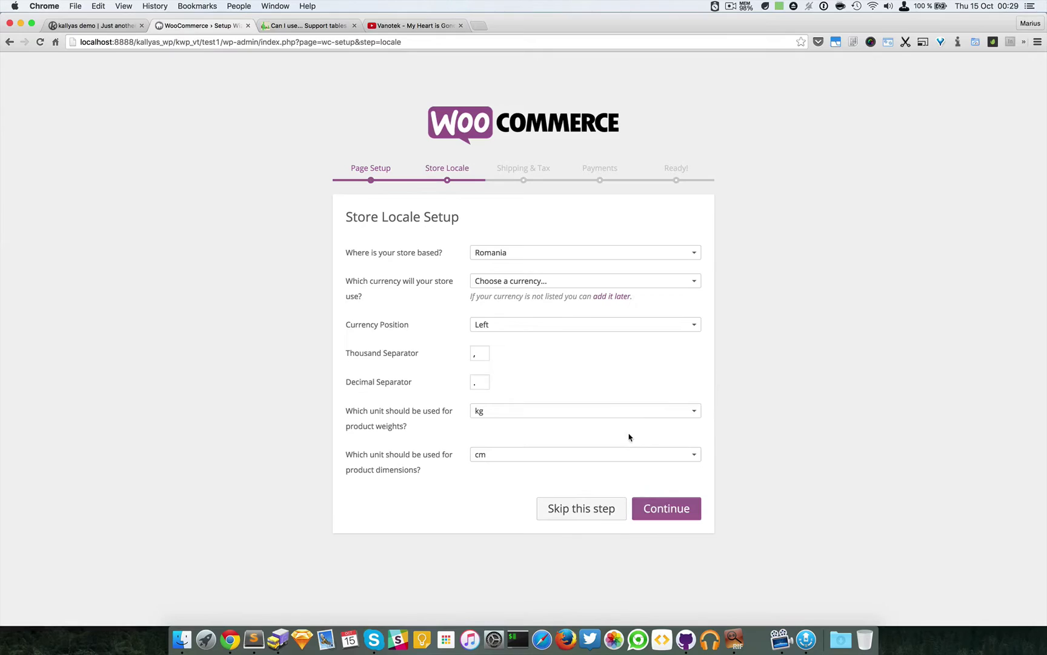
click(508, 282)
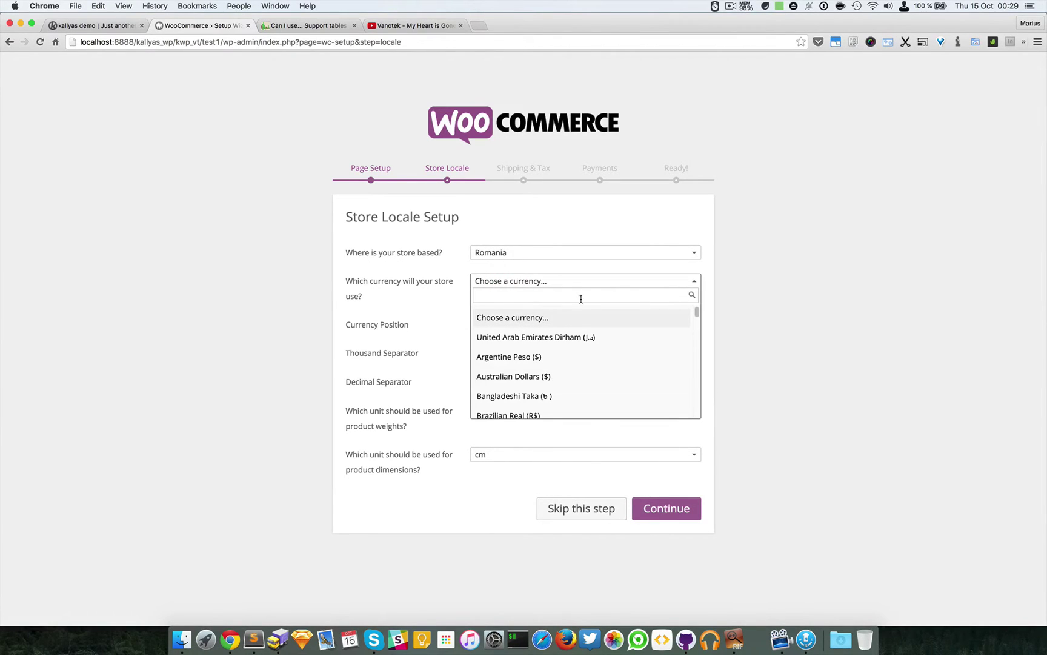
text(uni)
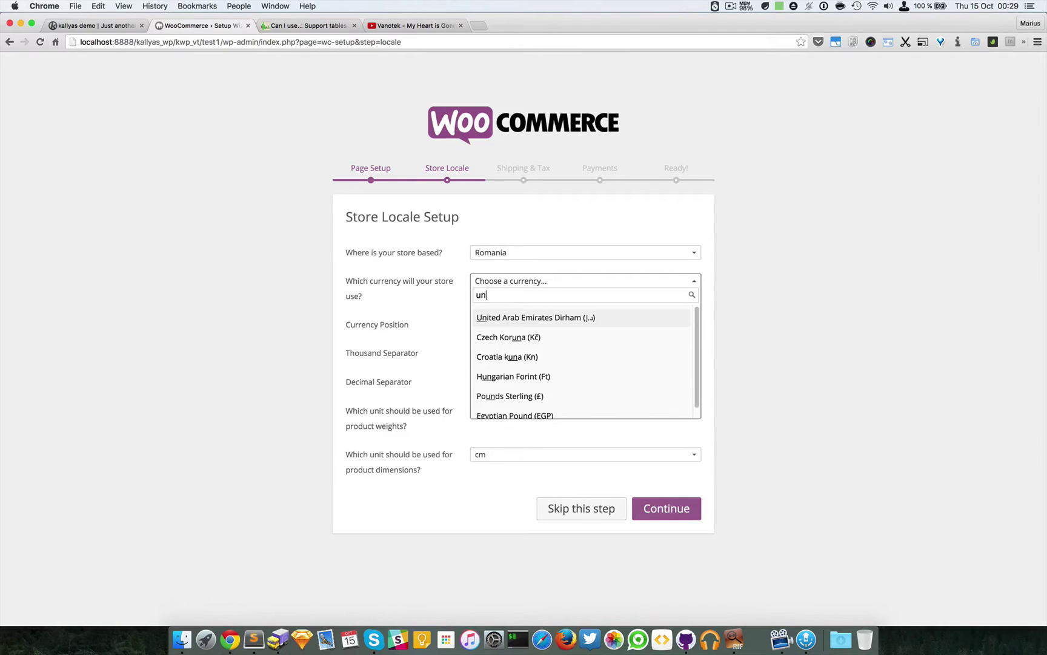
key(BackSpace)
key(BackSpace)
key(BackSpace)
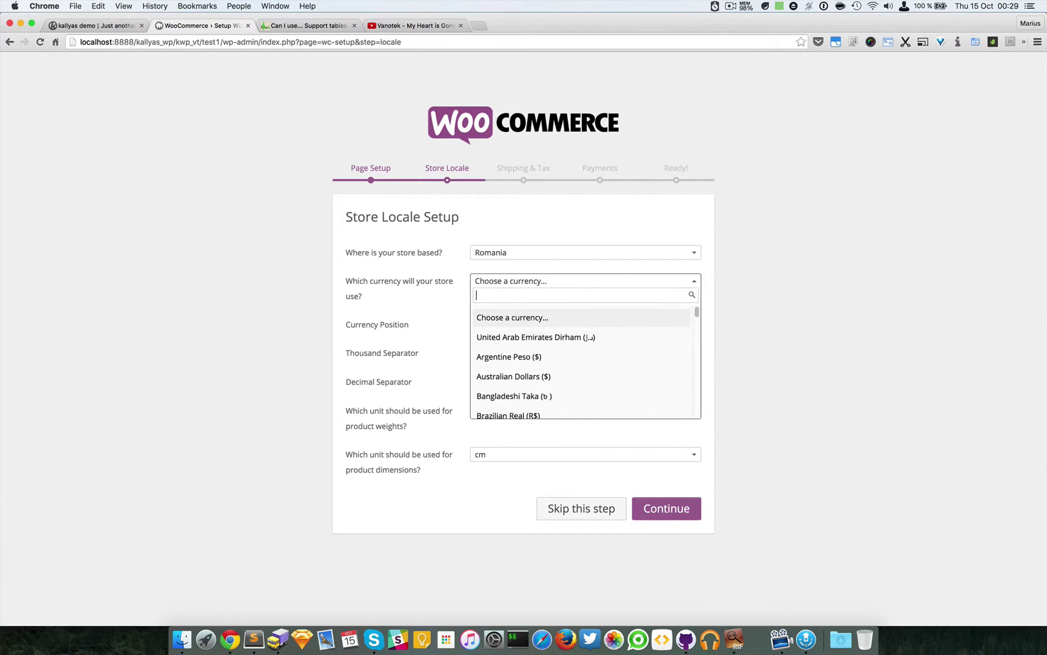
text(U)
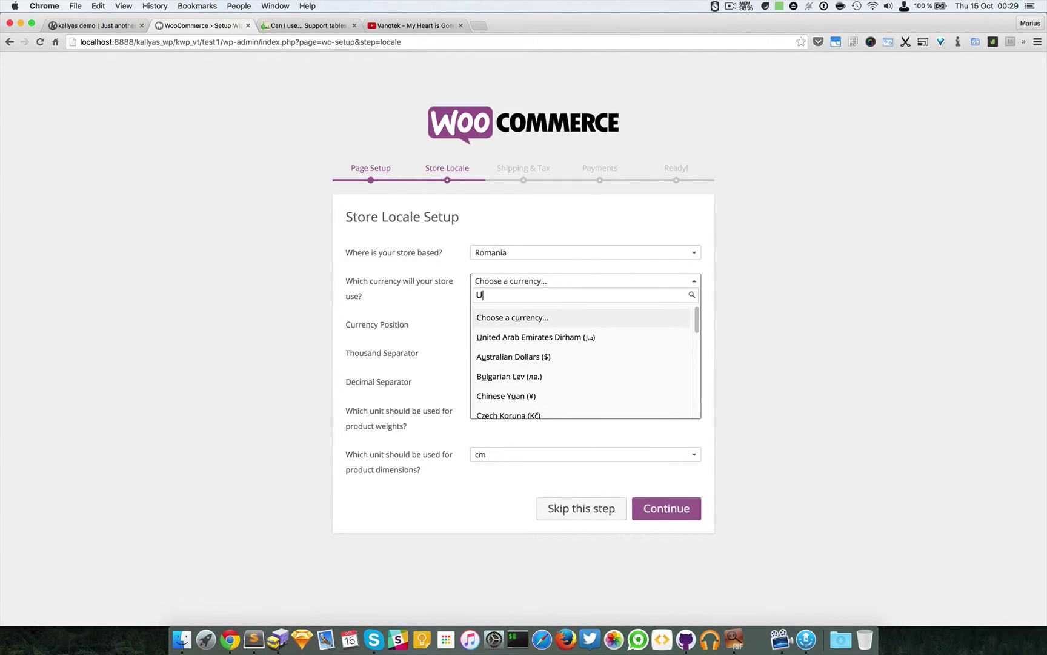
text(s)
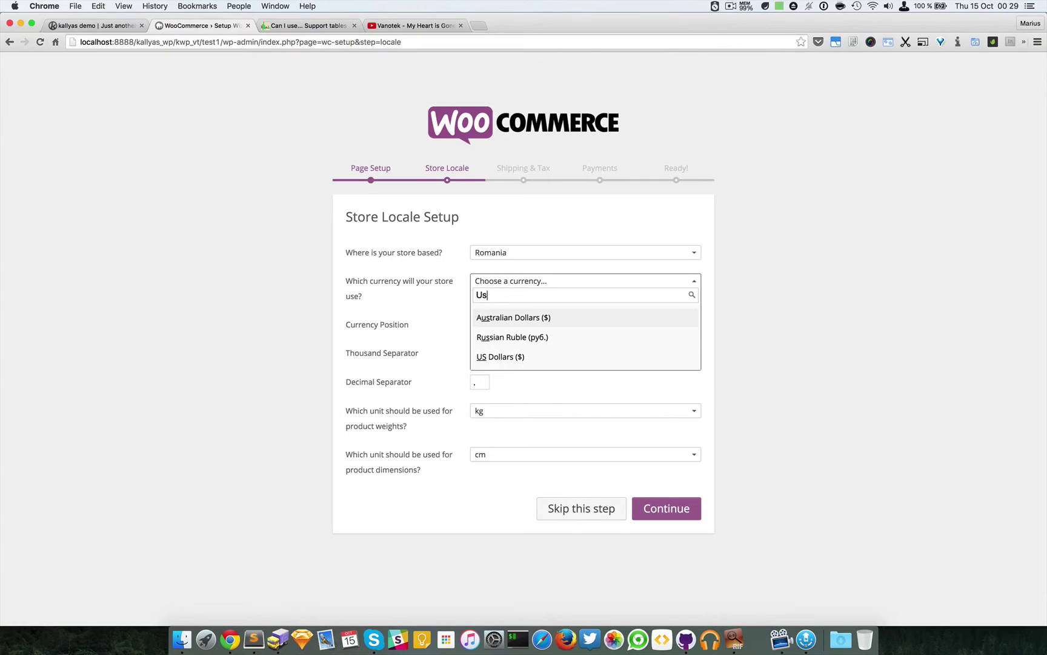
click(533, 356)
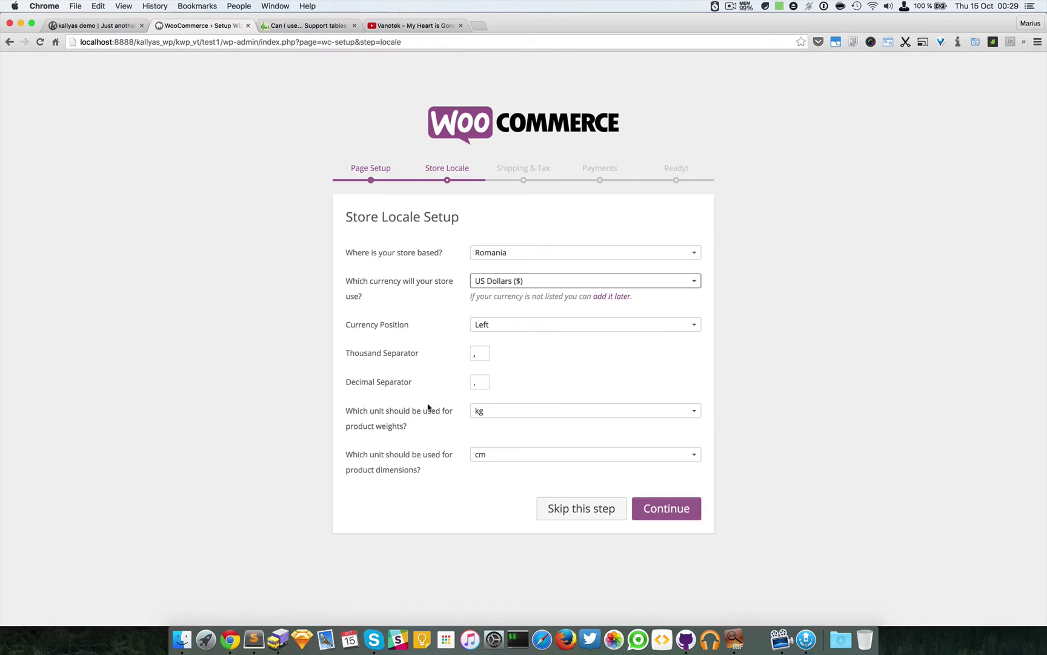
Step: Save the locale settings, leave shipping and sales tax unchecked, and continue through Payments
click(679, 506)
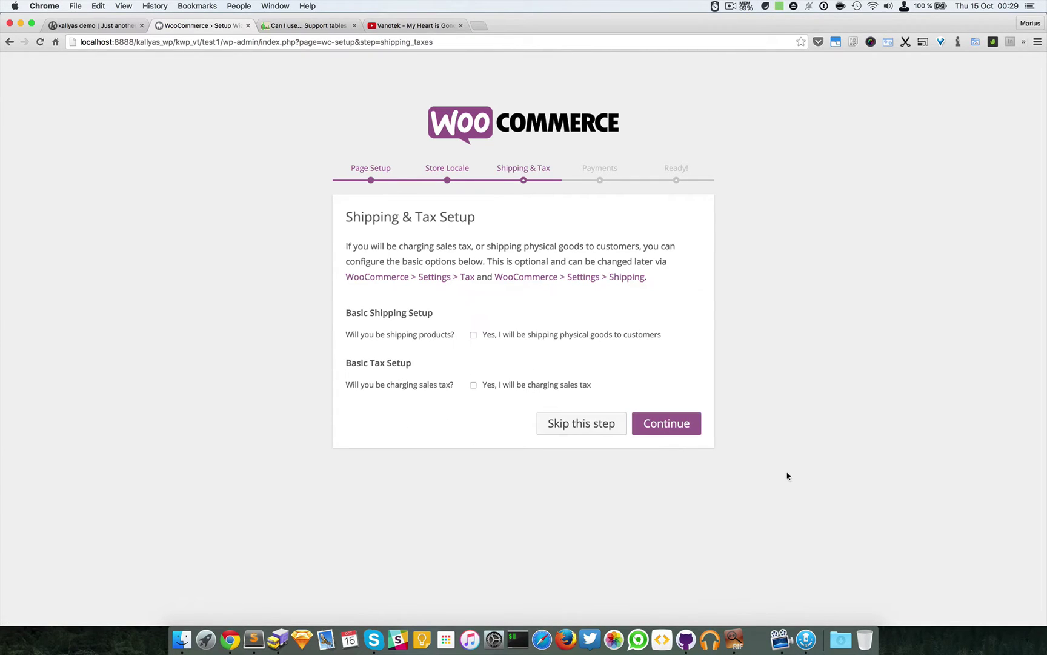
click(529, 339)
click(529, 339)
click(528, 382)
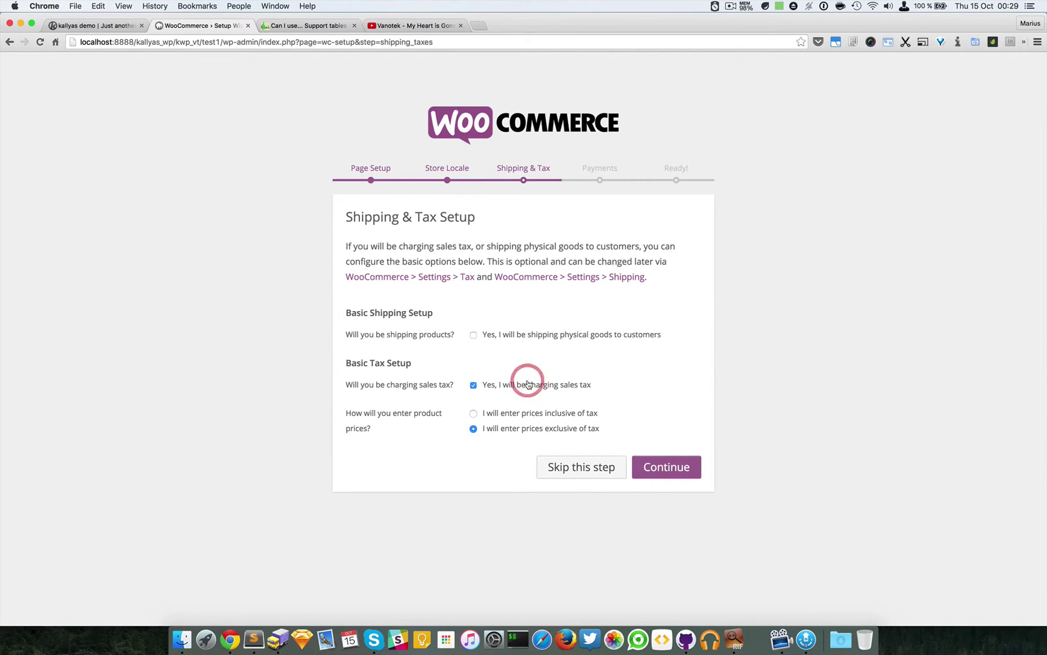
click(527, 382)
click(674, 429)
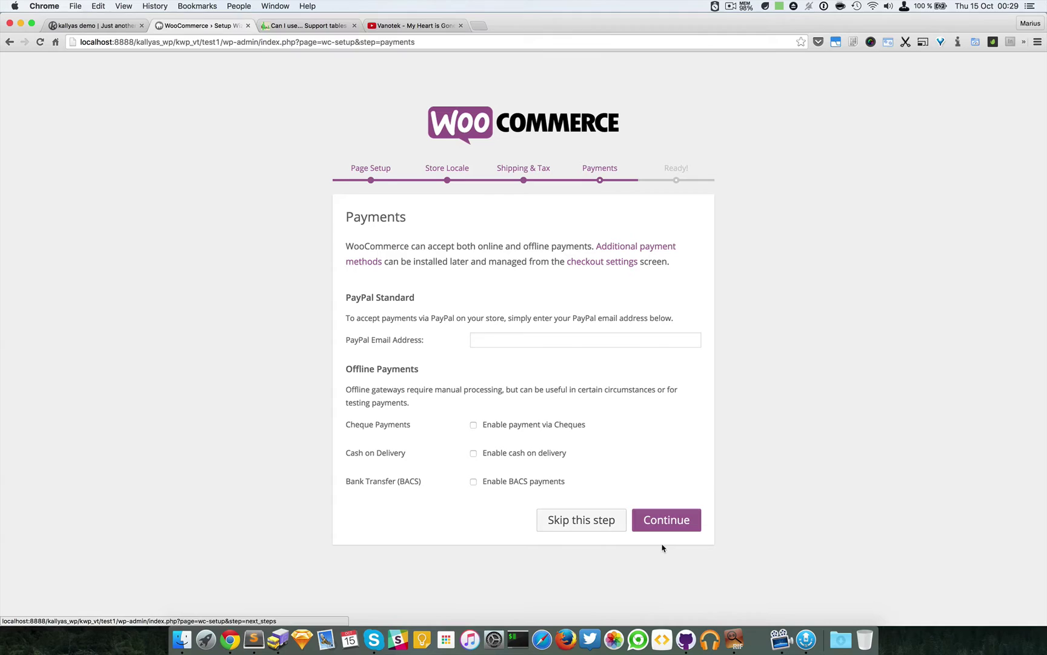
click(672, 526)
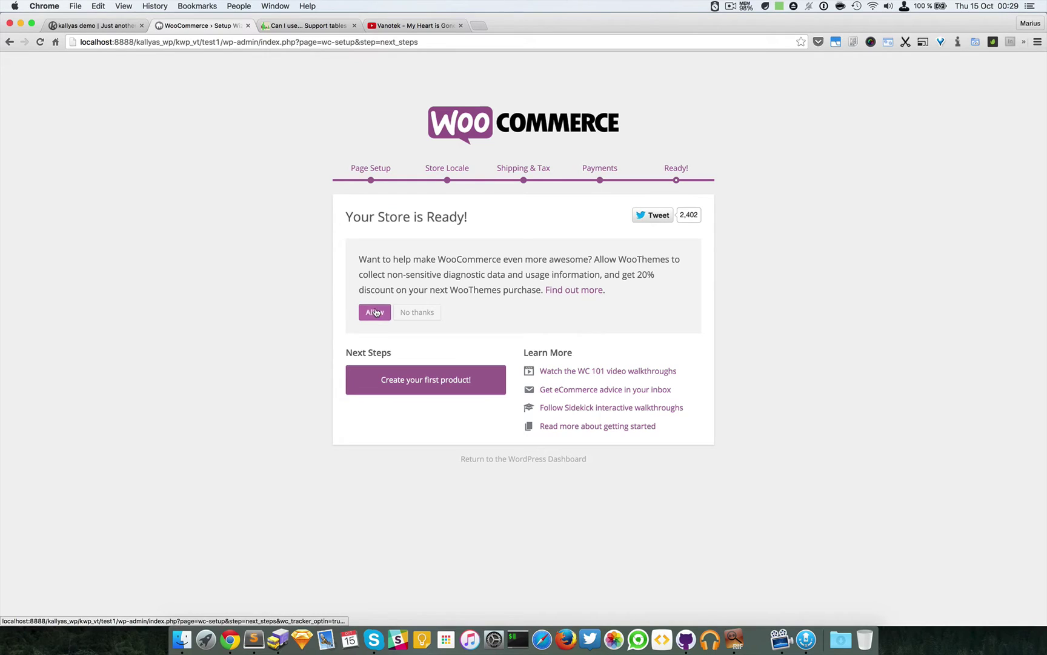
Step: Allow WooCommerce usage tracking and close the stray YouTube browser tab
click(375, 311)
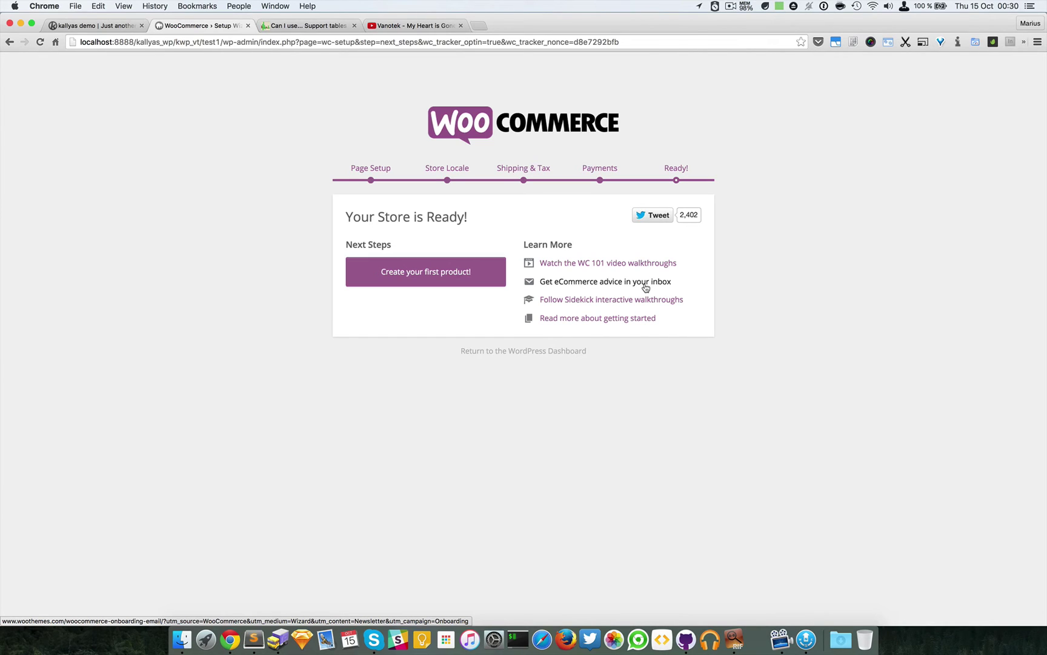
click(461, 26)
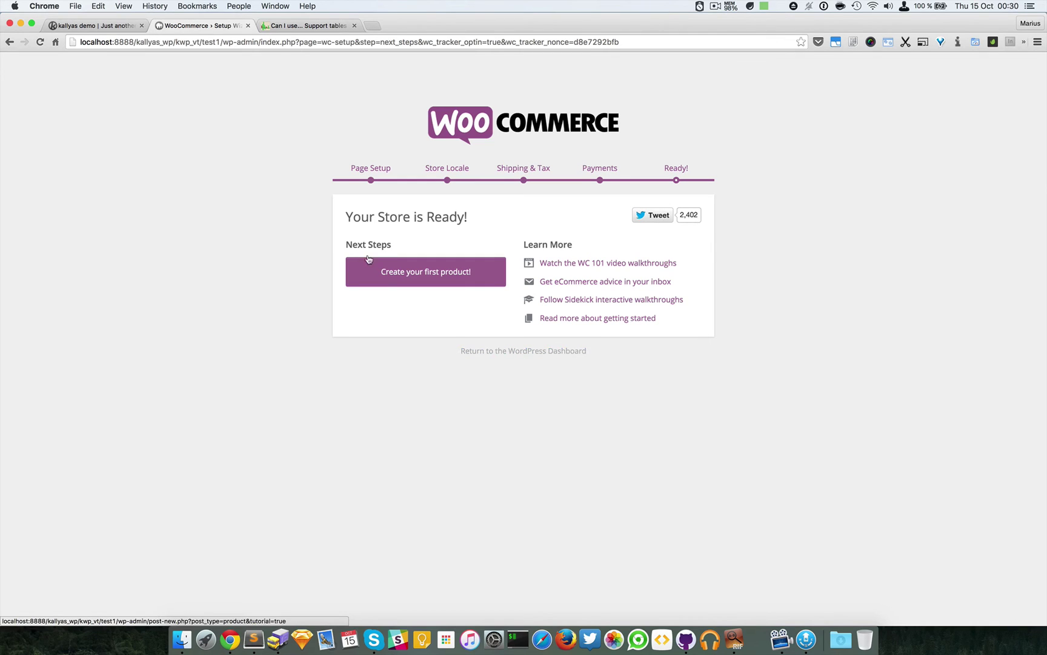
Step: Return to the WordPress Dashboard and check the new WooCommerce and Products sidebar entries
click(522, 352)
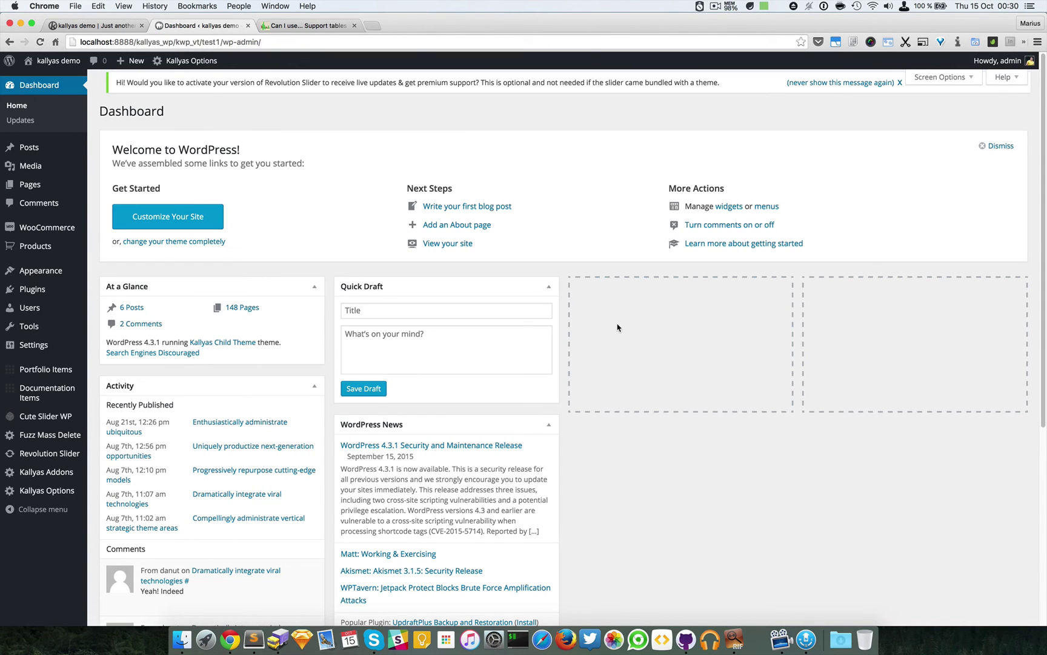
mouse_move(32, 229)
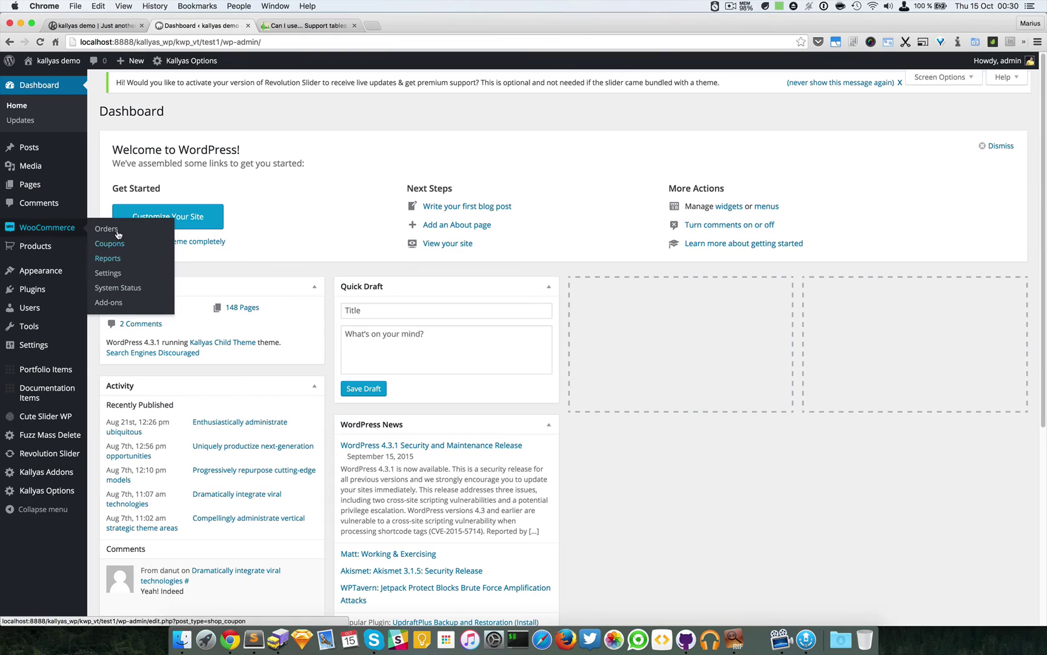
mouse_move(43, 251)
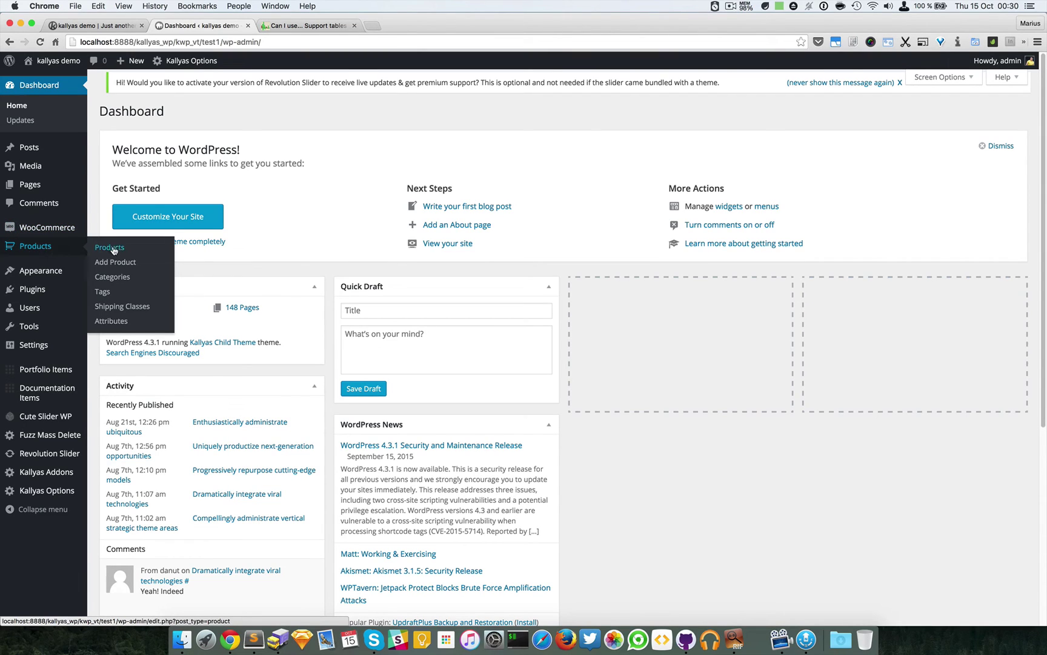